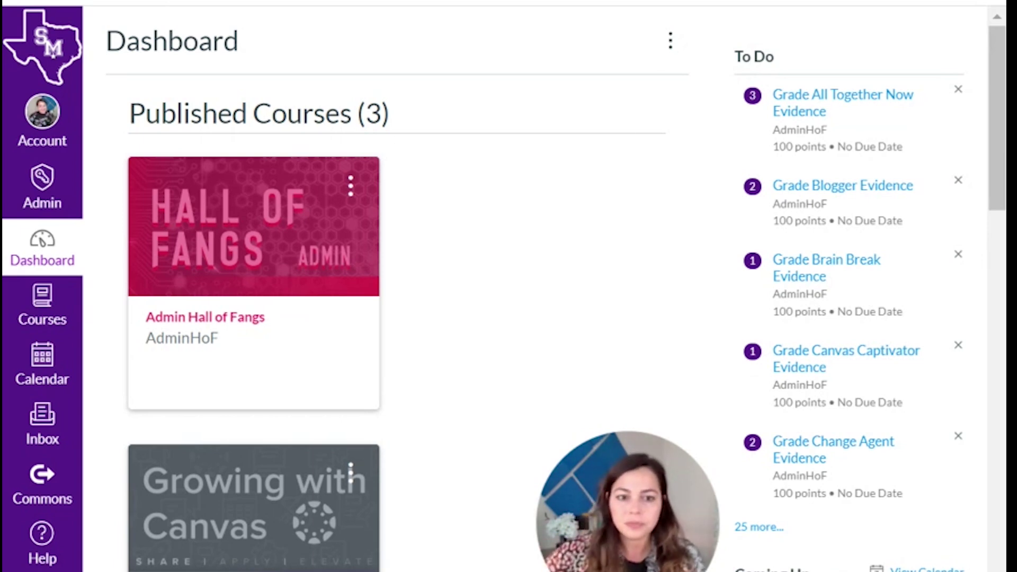
# Step: Open the Canvas Starter Course from the Dashboard
pyautogui.scroll(-15, 538, 228)
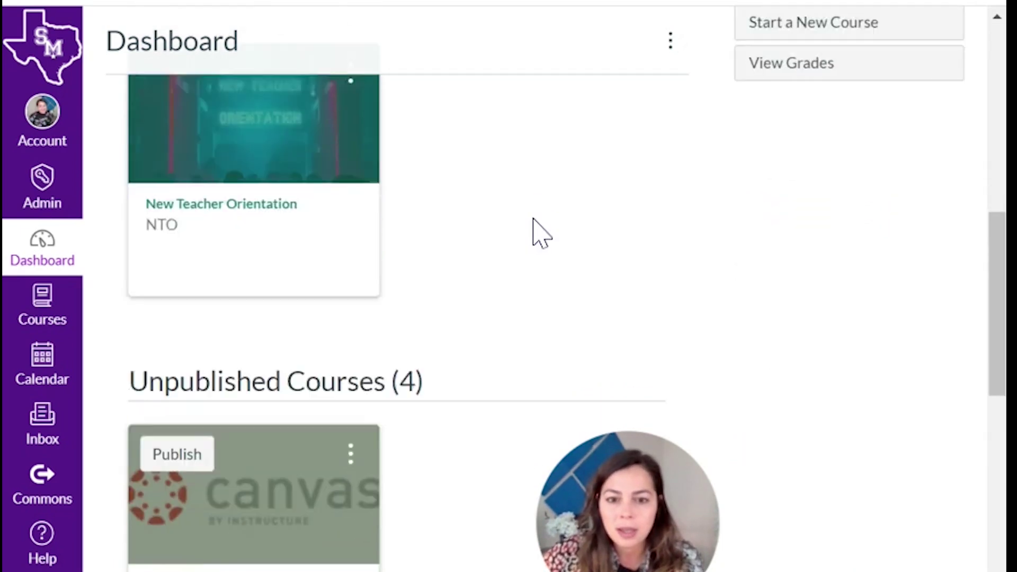
pyautogui.scroll(-3, 461, 277)
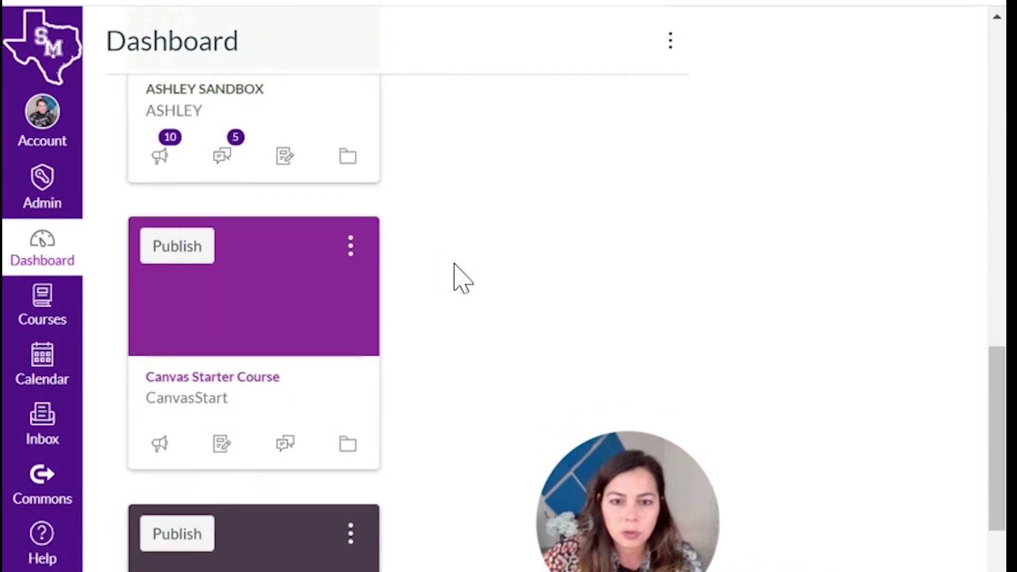
pyautogui.click(262, 383)
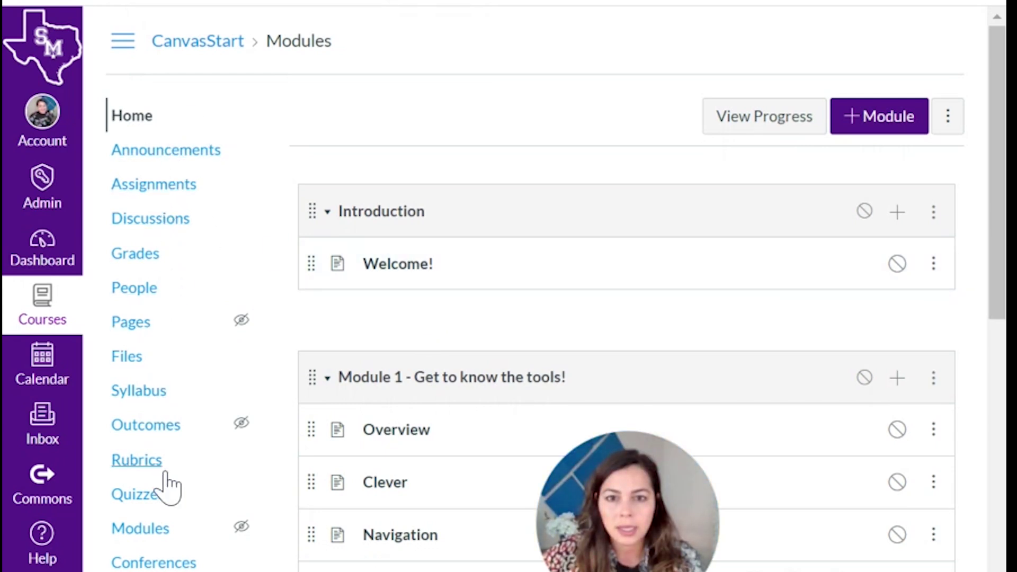
# Step: Go to the course's Quizzes page and start a new quiz
pyautogui.scroll(-4, 168, 485)
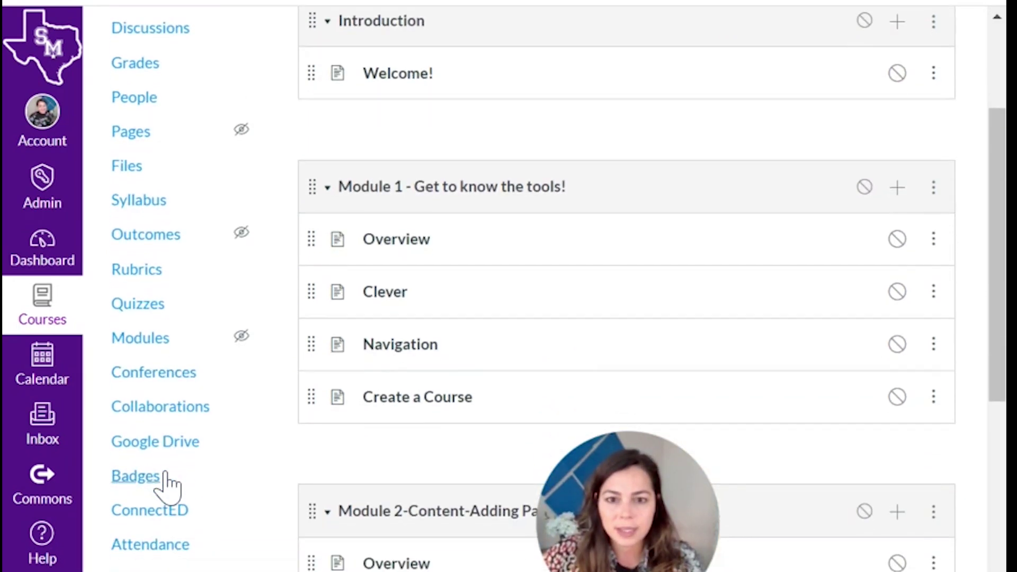
pyautogui.click(152, 307)
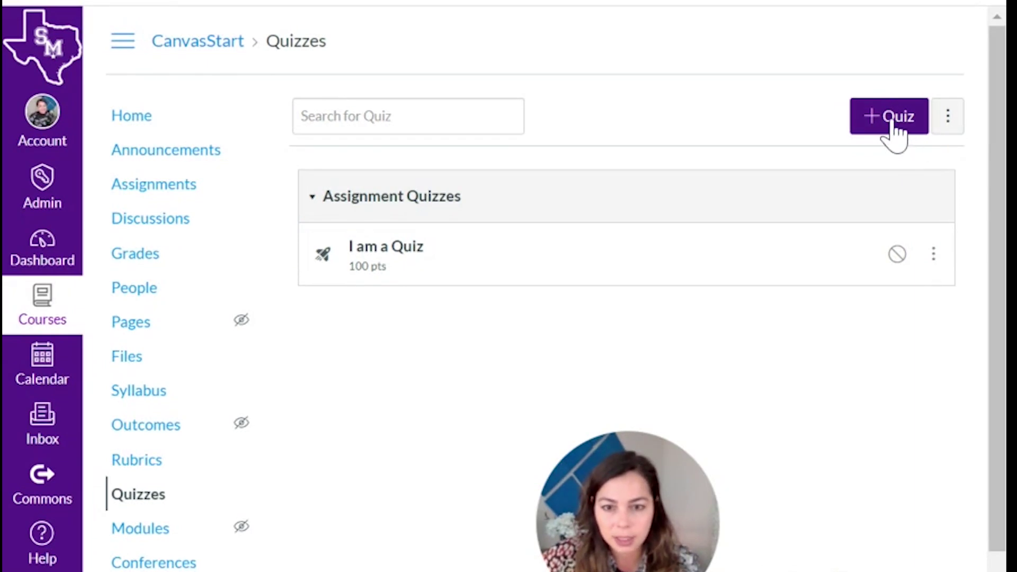
pyautogui.click(894, 126)
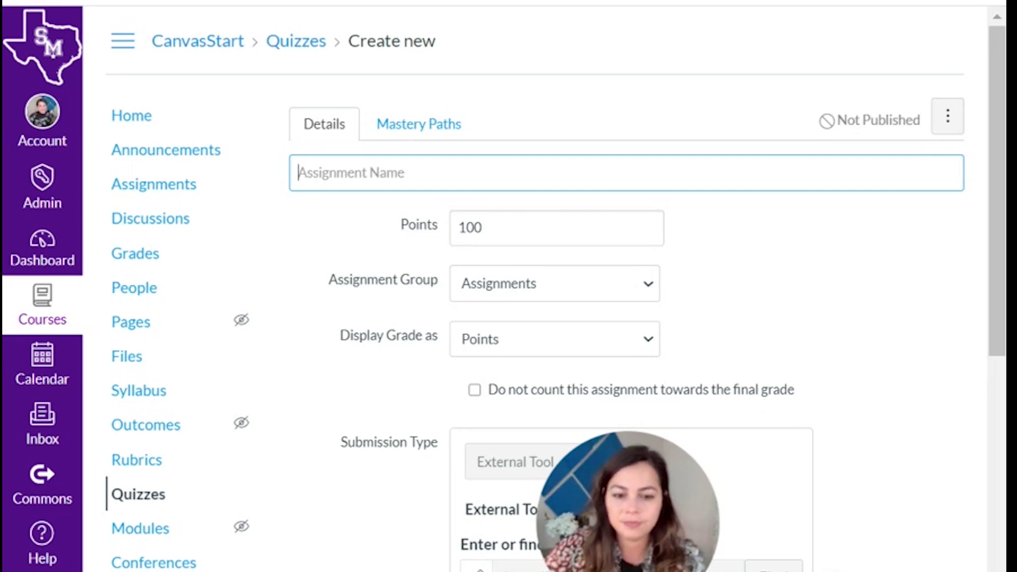
# Step: Name the new quiz 'I am a Quiz' and save it with 100 points, unlimited attempts, for Everyone
pyautogui.write('I am a')
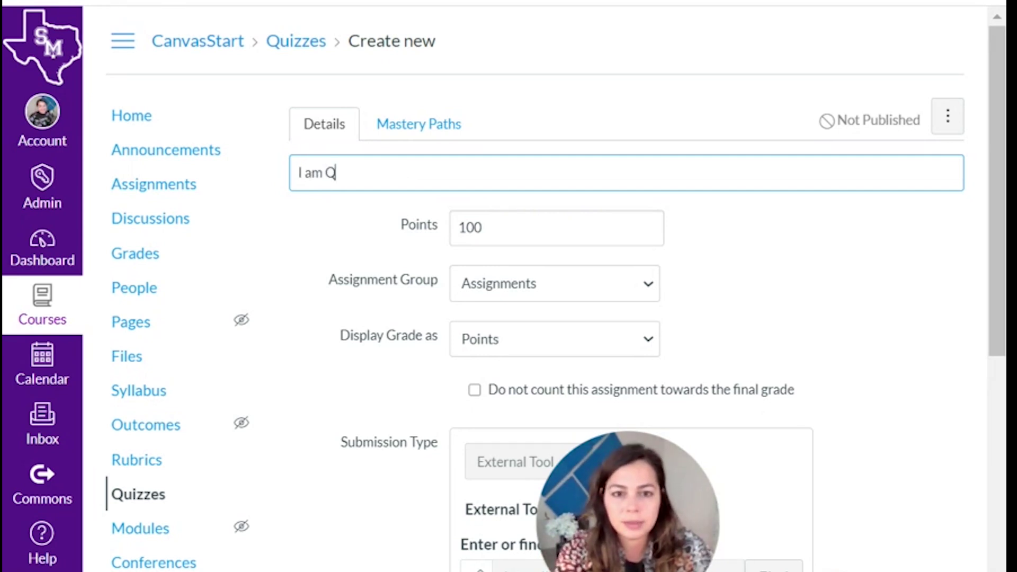
pyautogui.write(' Quiz')
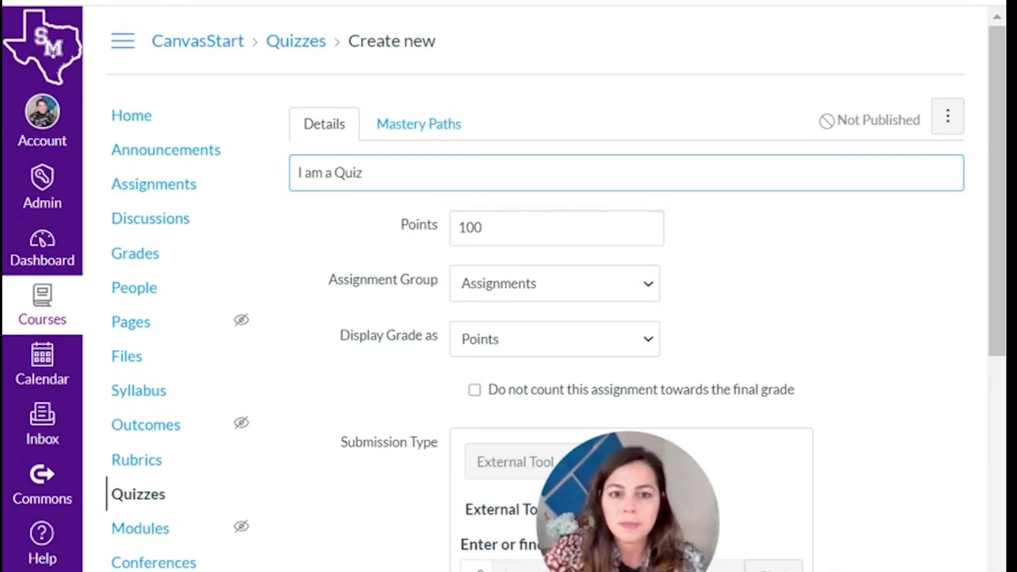
pyautogui.scroll(-3, 513, 234)
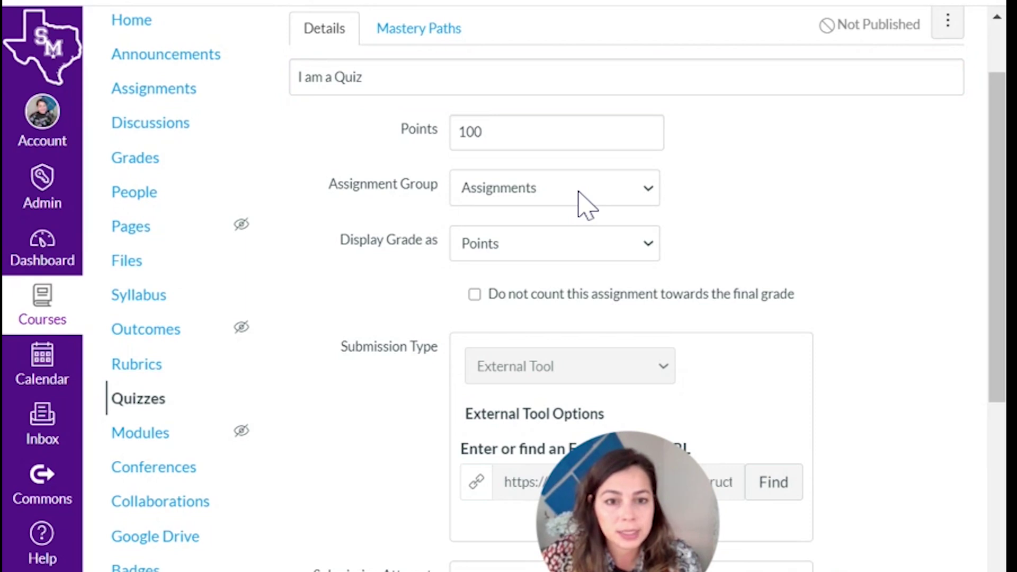
pyautogui.click(587, 206)
pyautogui.scroll(-2, 761, 257)
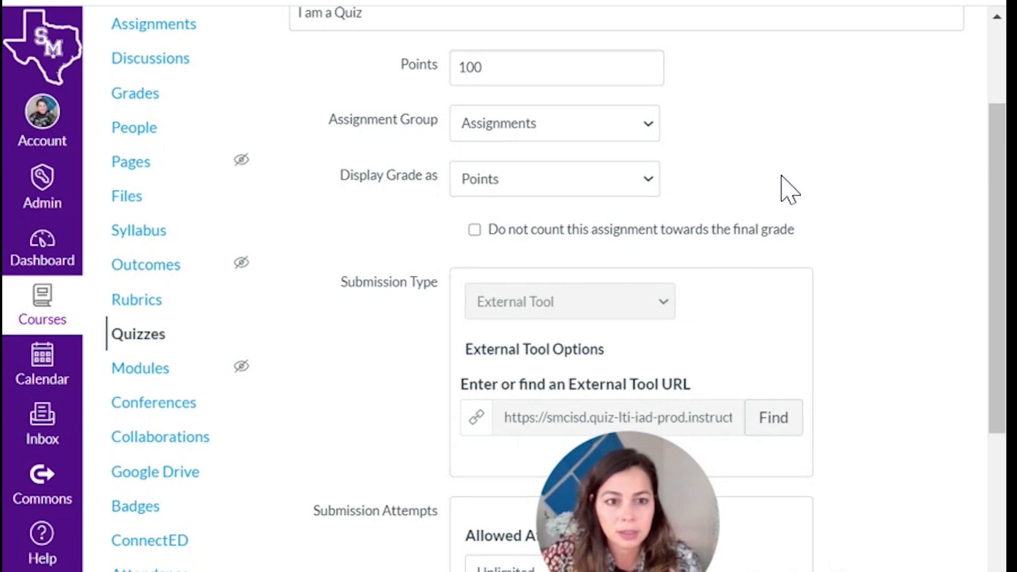
pyautogui.scroll(-3, 785, 189)
pyautogui.scroll(-2, 789, 188)
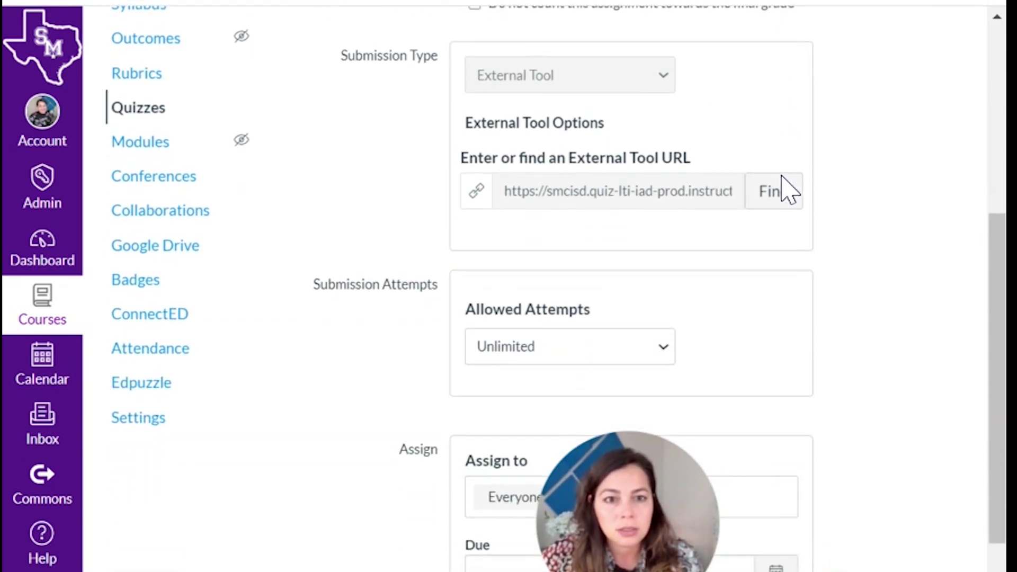
pyautogui.tripleClick(483, 162)
pyautogui.click(662, 267)
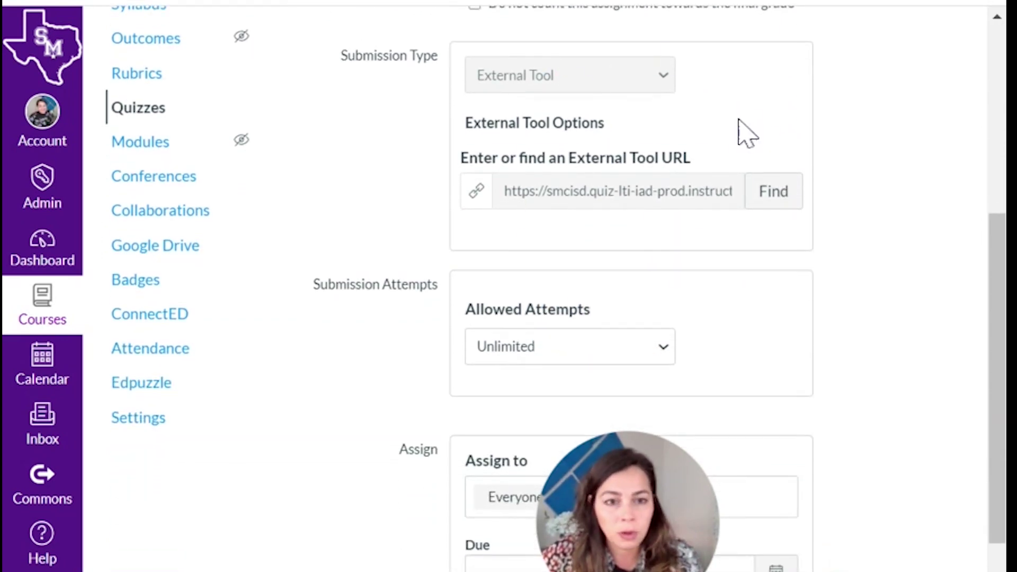
pyautogui.scroll(-3, 869, 258)
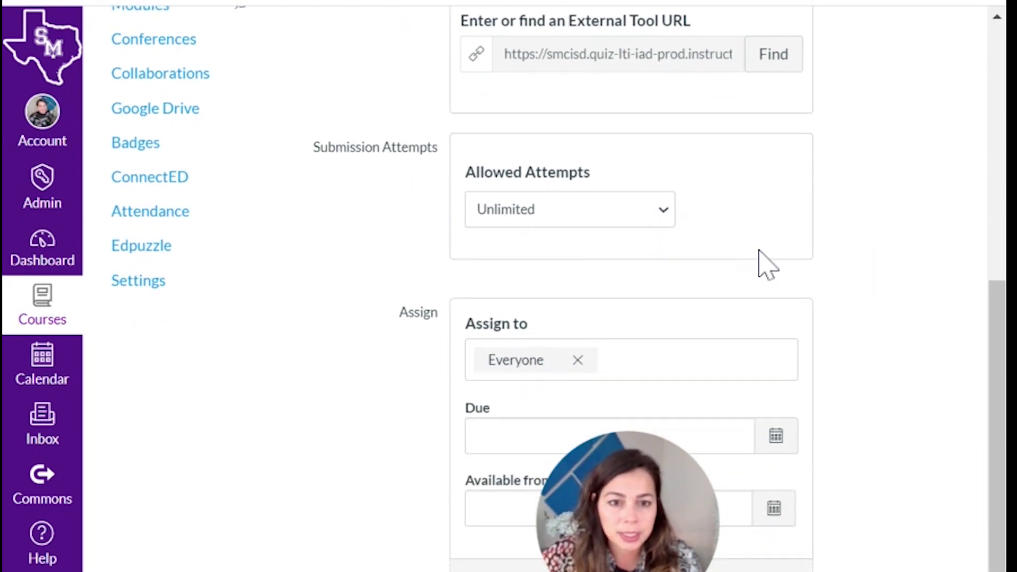
pyautogui.scroll(-2, 759, 264)
pyautogui.scroll(-1, 681, 302)
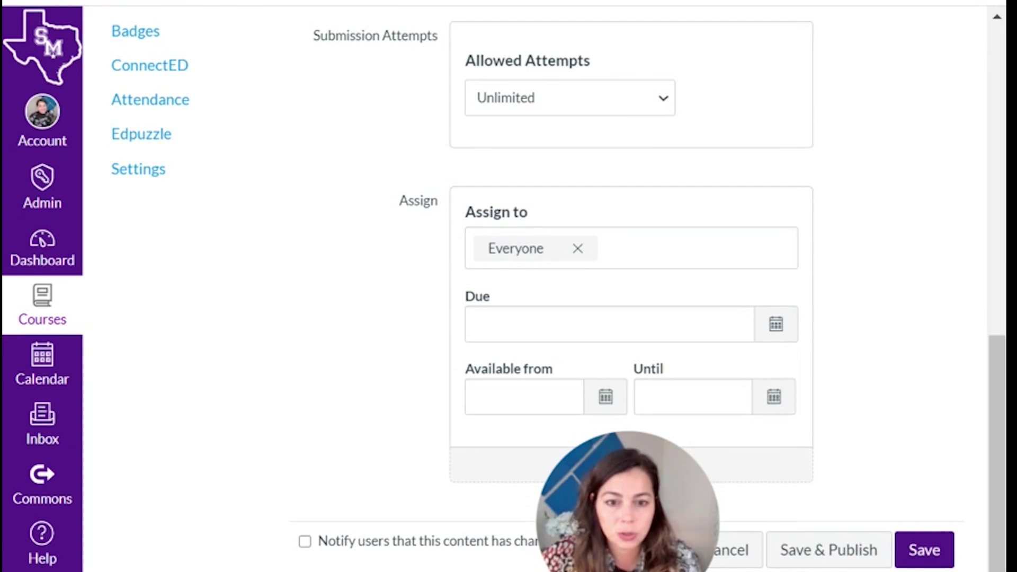
pyautogui.click(937, 560)
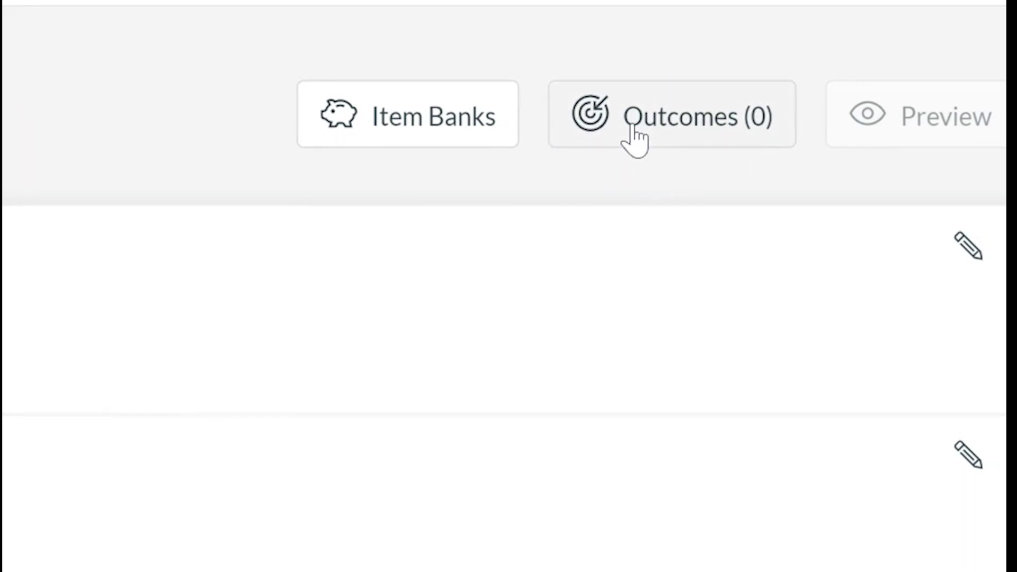
# Step: Review the empty I am a Quiz build page, with no questions and Outcomes (0)
pyautogui.moveTo(734, 116)
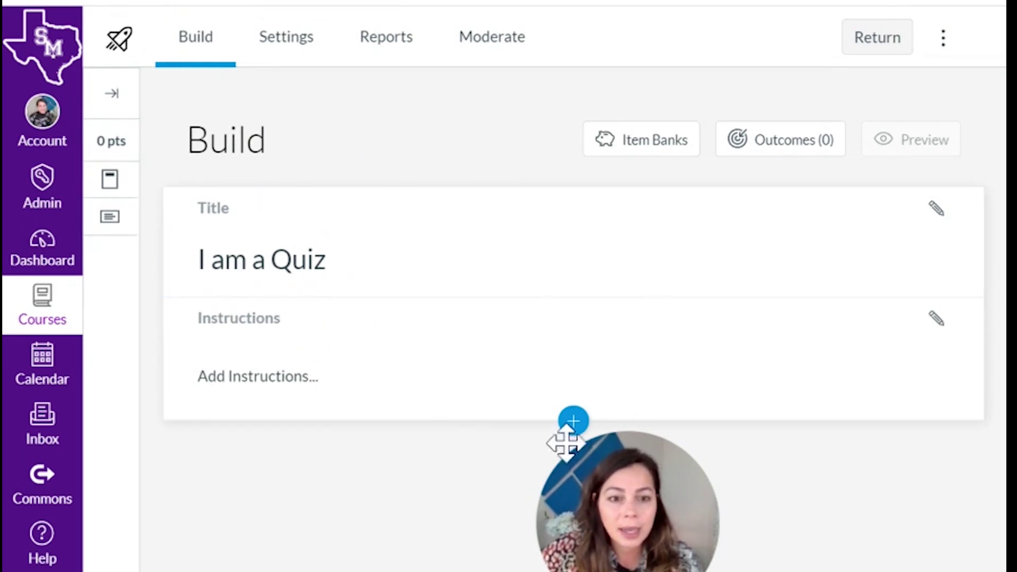
pyautogui.moveTo(584, 509); pyautogui.dragTo(688, 504)
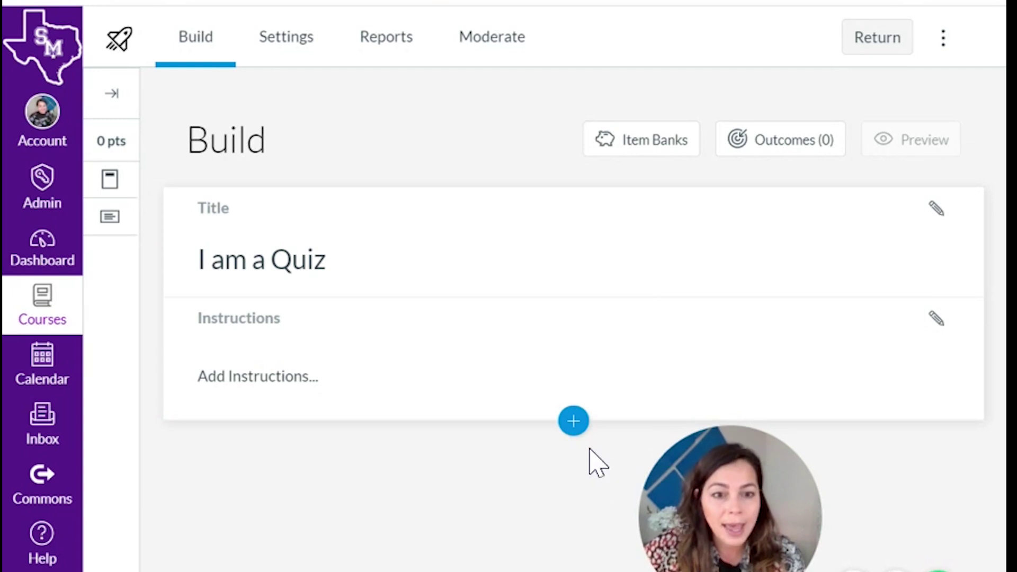
# Step: Check the empty Item Banks panel, then insert a Stimulus item into the quiz
pyautogui.click(572, 421)
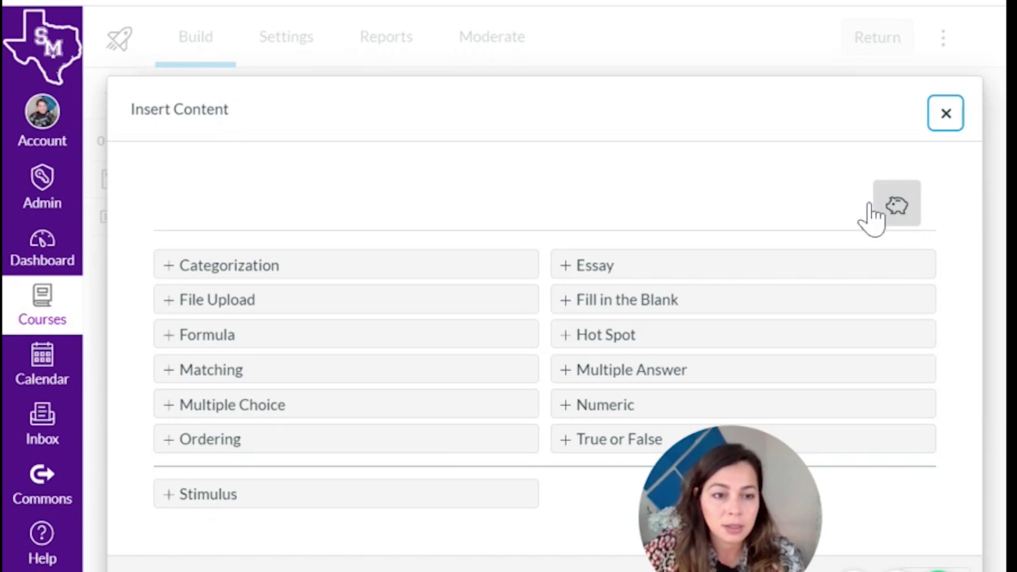
pyautogui.click(894, 215)
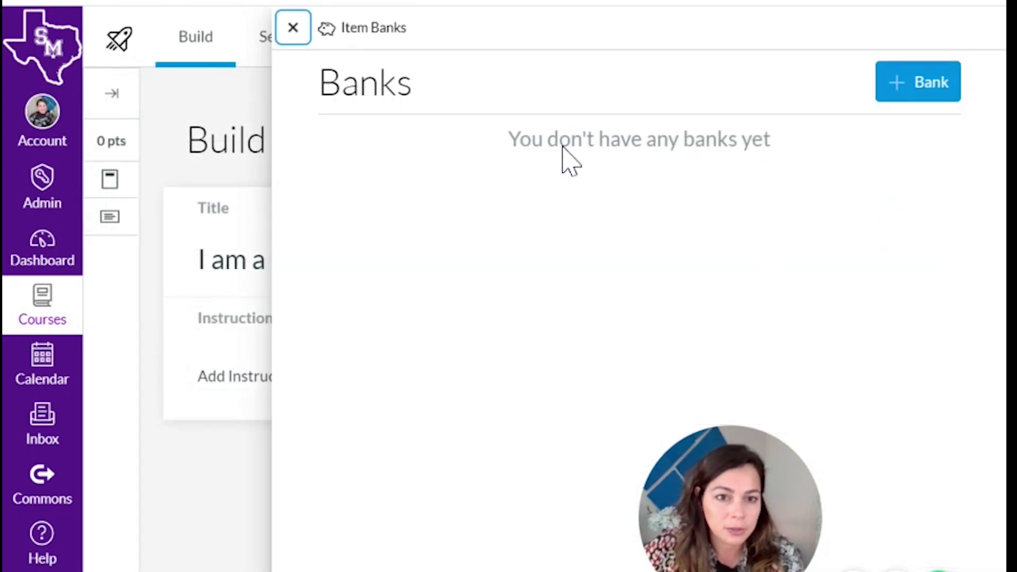
pyautogui.click(292, 27)
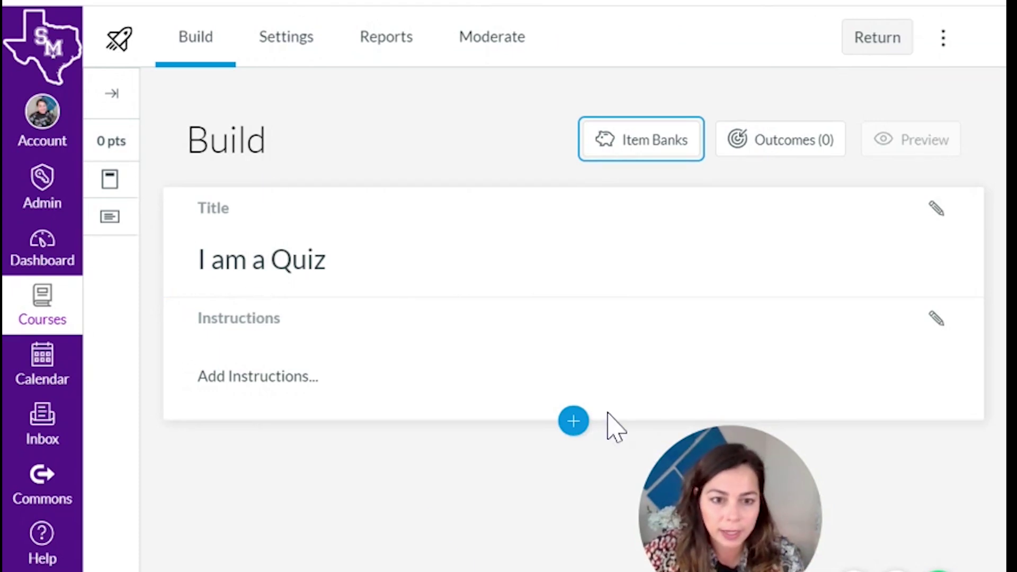
pyautogui.click(573, 421)
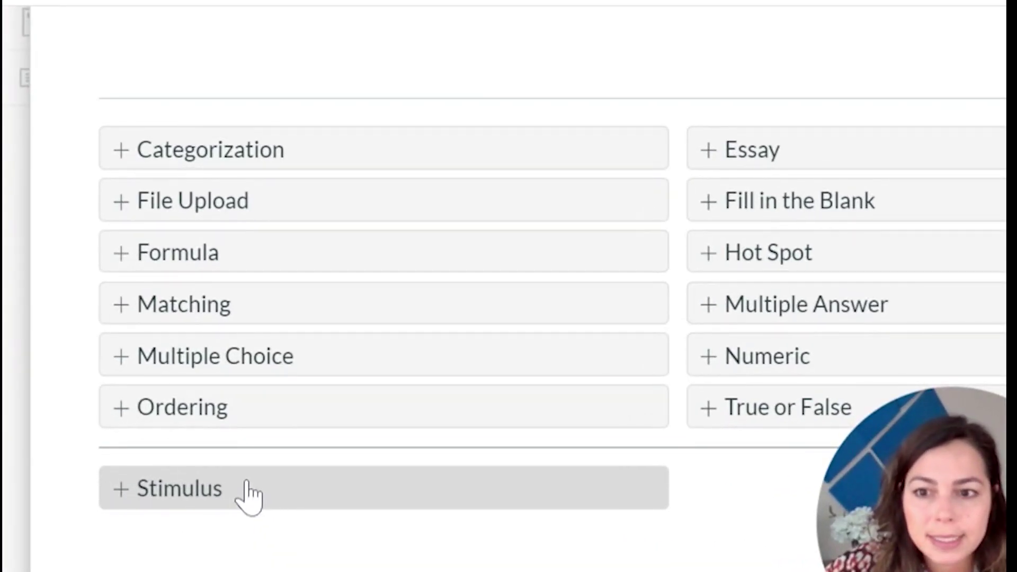
pyautogui.click(249, 496)
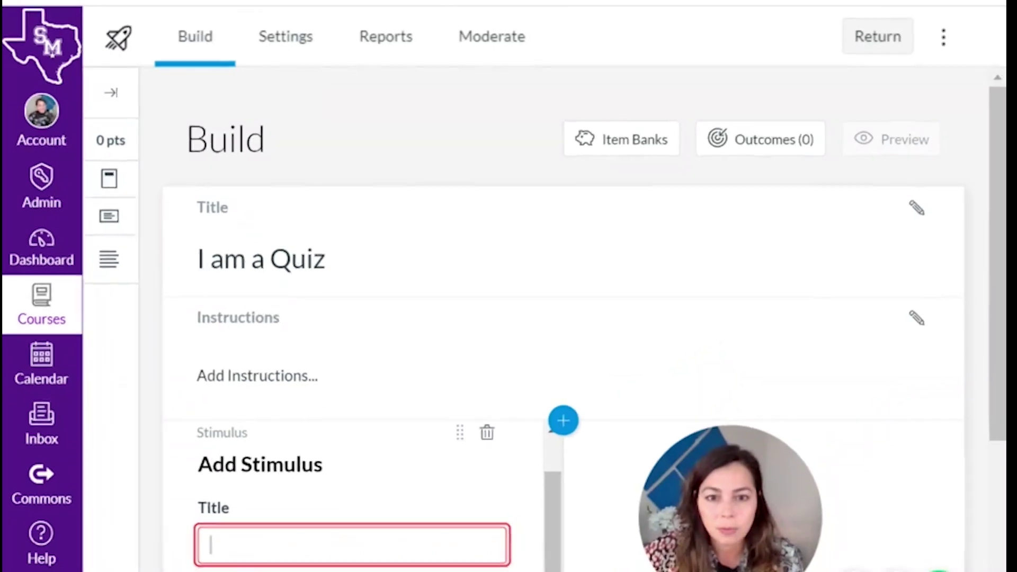
pyautogui.scroll(-2, 352, 493)
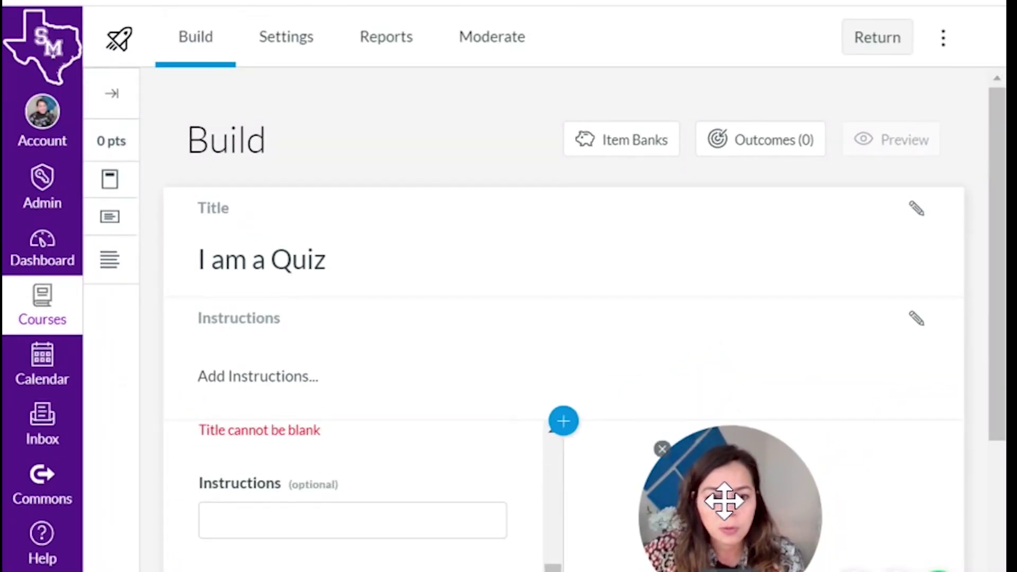
pyautogui.click(409, 234)
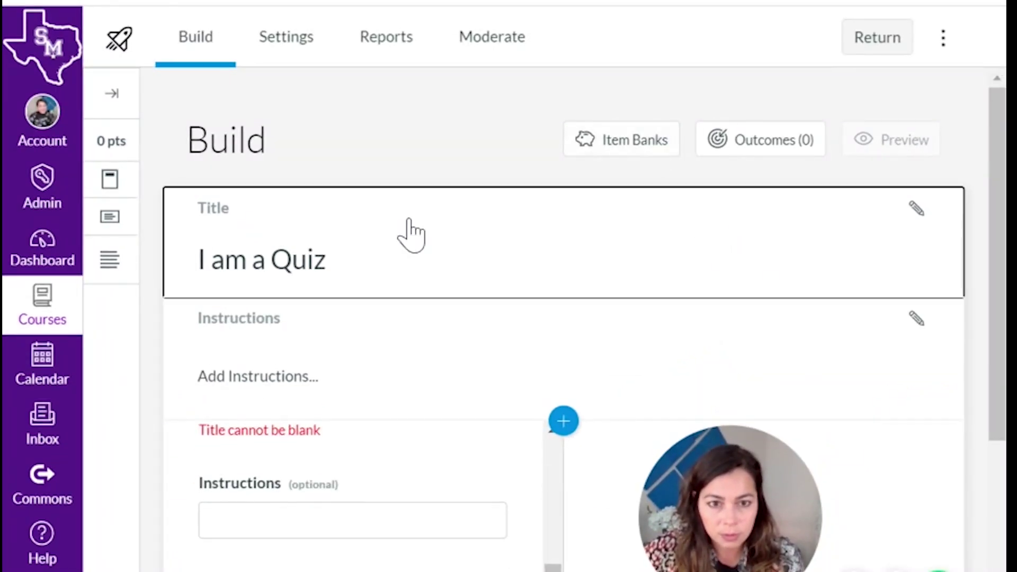
pyautogui.scroll(-2, 467, 466)
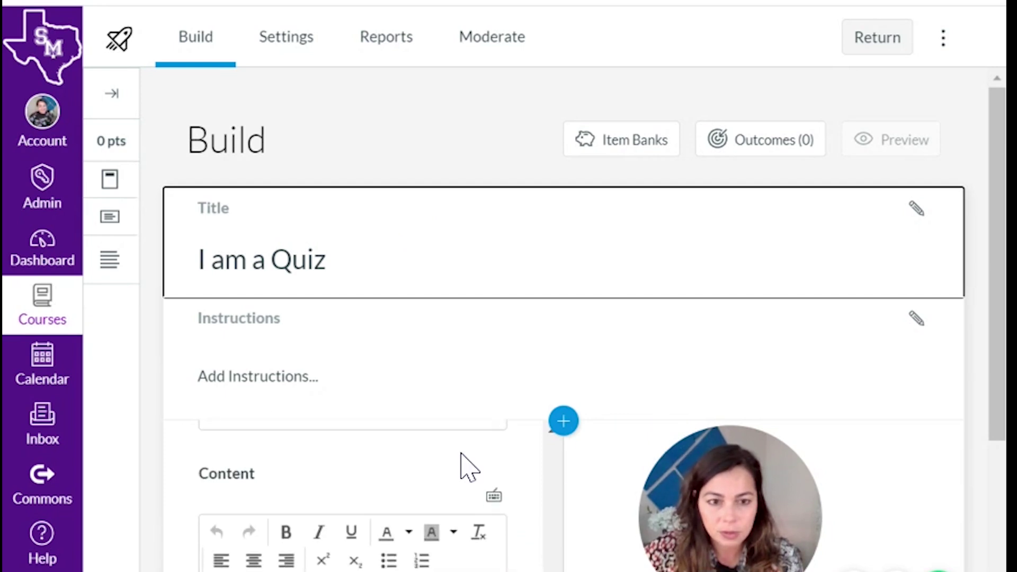
pyautogui.scroll(-3, 563, 409)
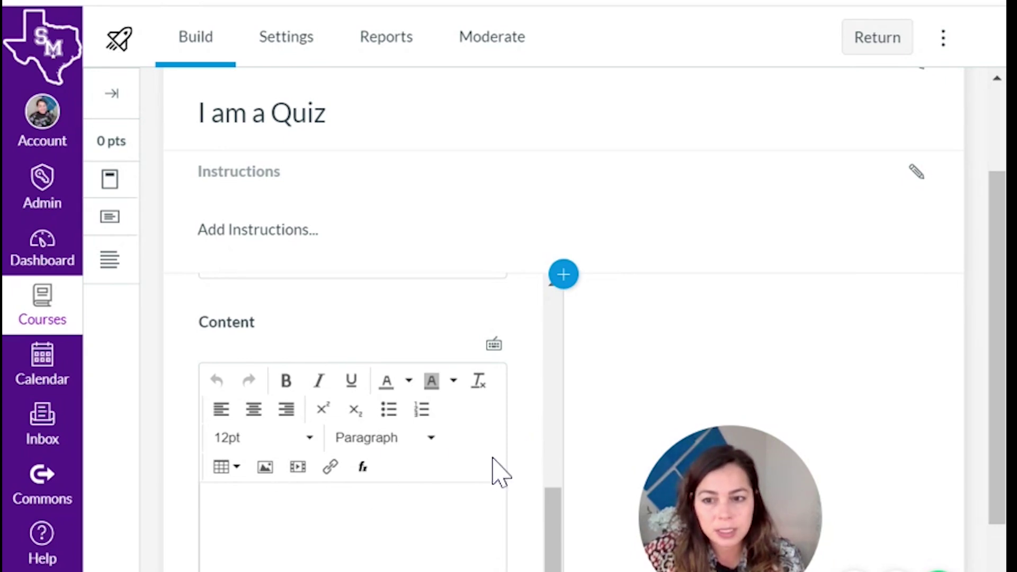
pyautogui.scroll(-4, 494, 470)
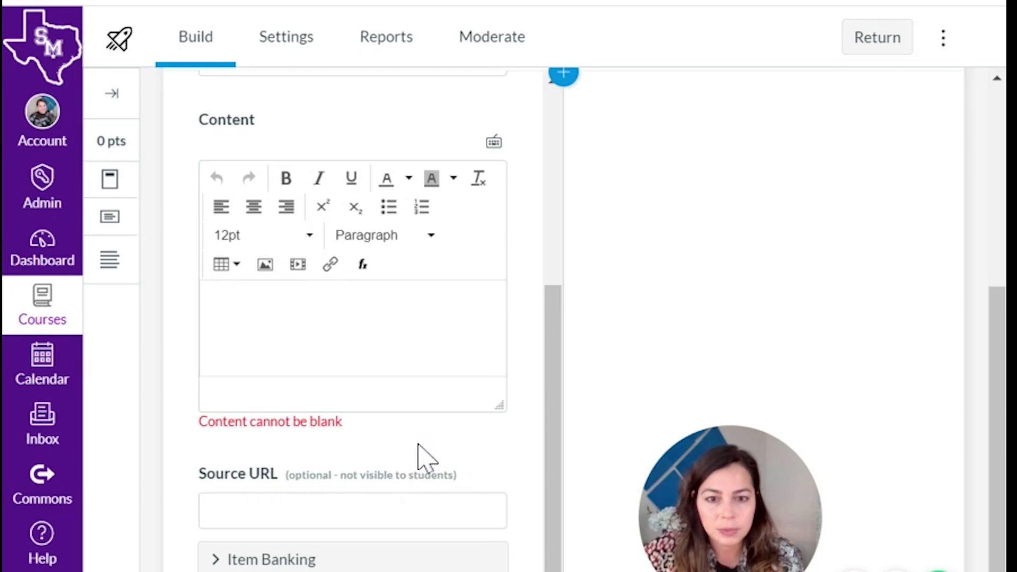
pyautogui.click(373, 347)
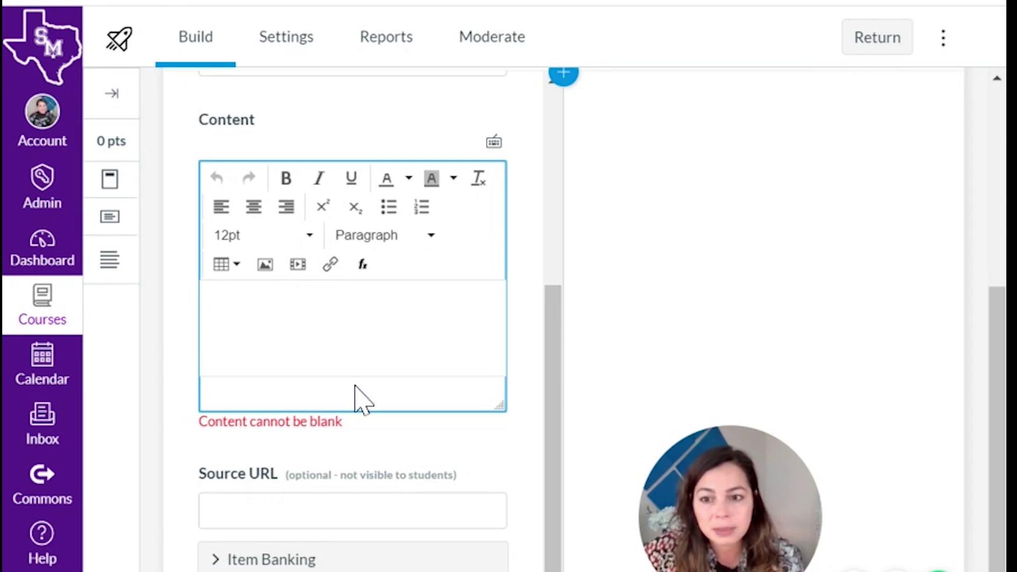
pyautogui.scroll(1, 425, 279)
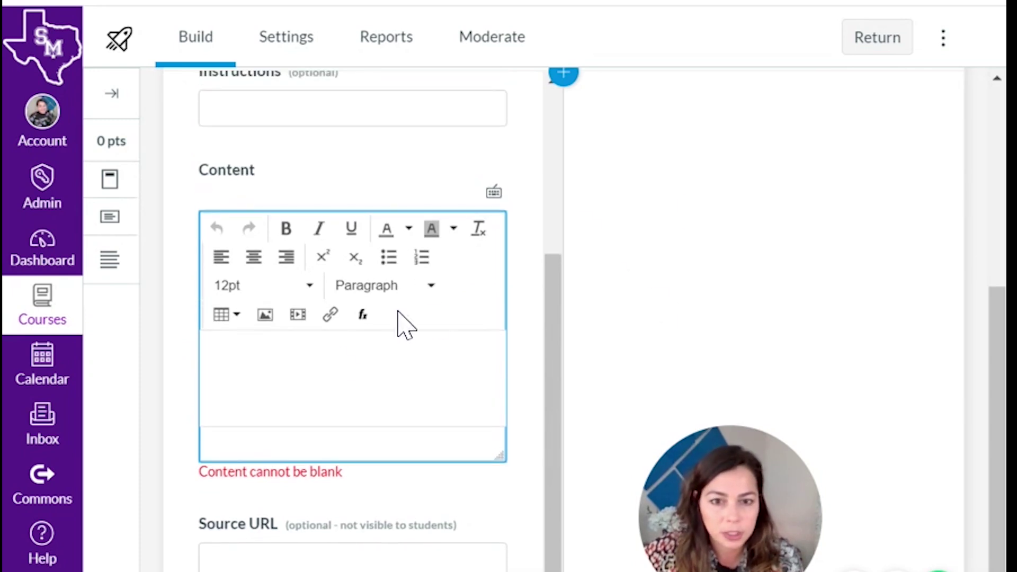
pyautogui.scroll(4, 344, 360)
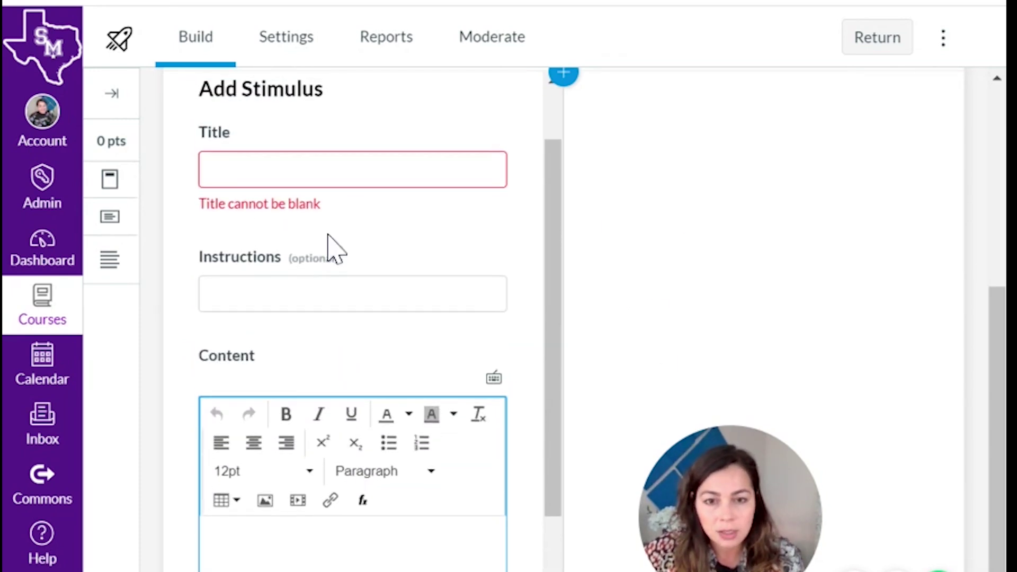
pyautogui.scroll(-4, 334, 245)
pyautogui.scroll(-2, 372, 408)
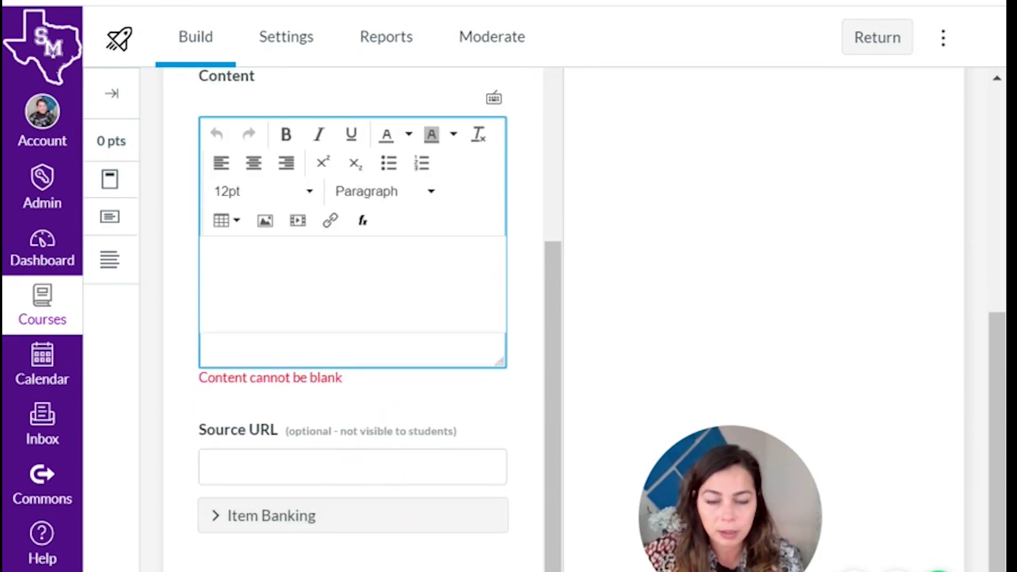
pyautogui.scroll(10, 465, 567)
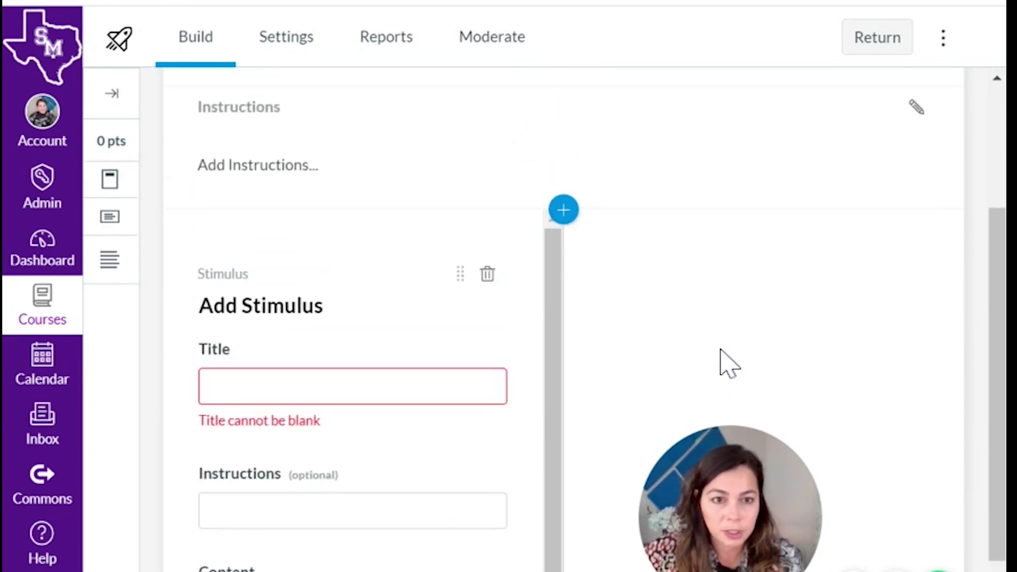
pyautogui.scroll(2, 727, 363)
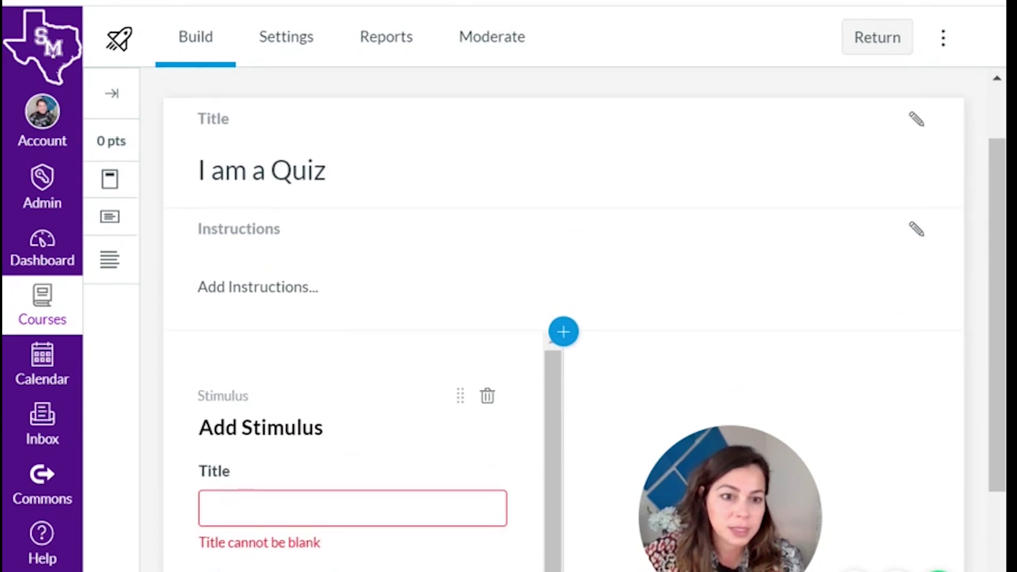
pyautogui.scroll(-4, 295, 511)
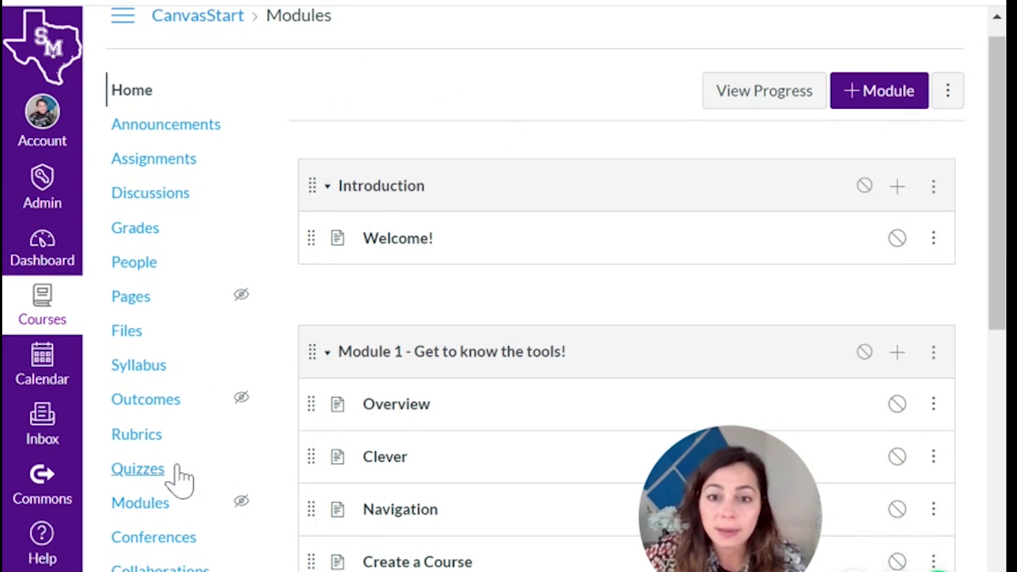
# Step: Open the course Outcomes page and bring up the Find Outcomes browser
pyautogui.scroll(-1, 183, 348)
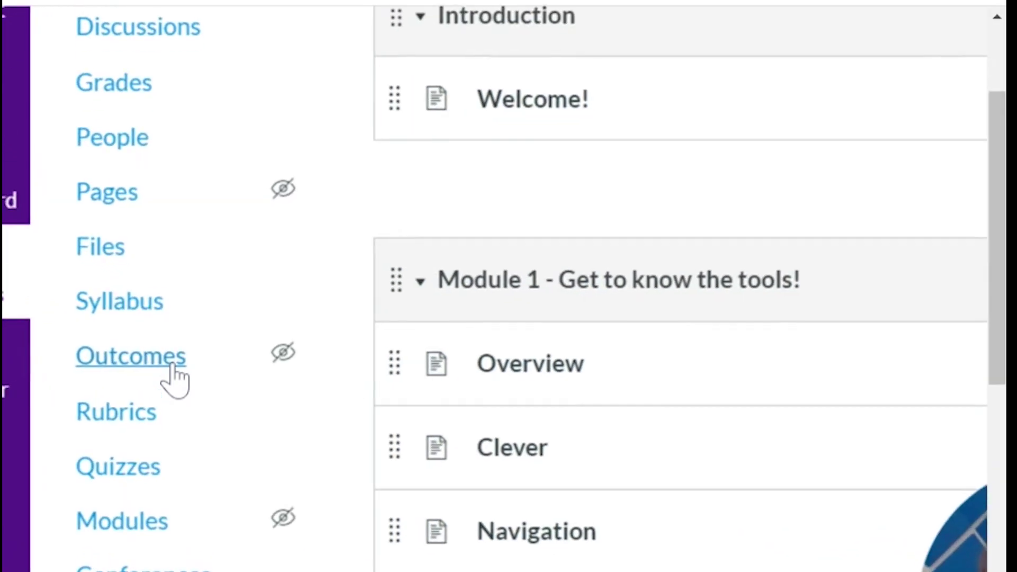
pyautogui.click(155, 354)
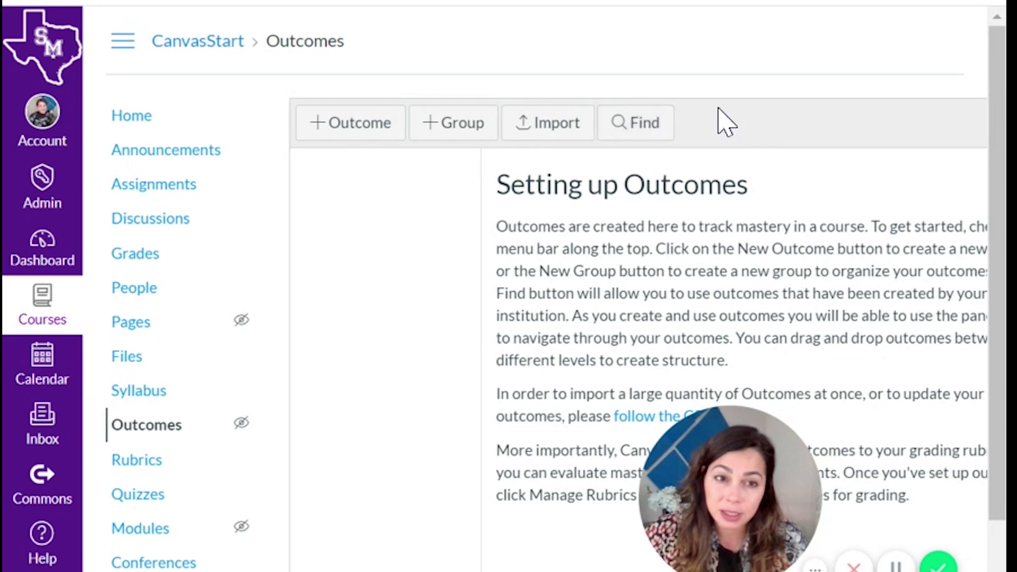
pyautogui.click(642, 138)
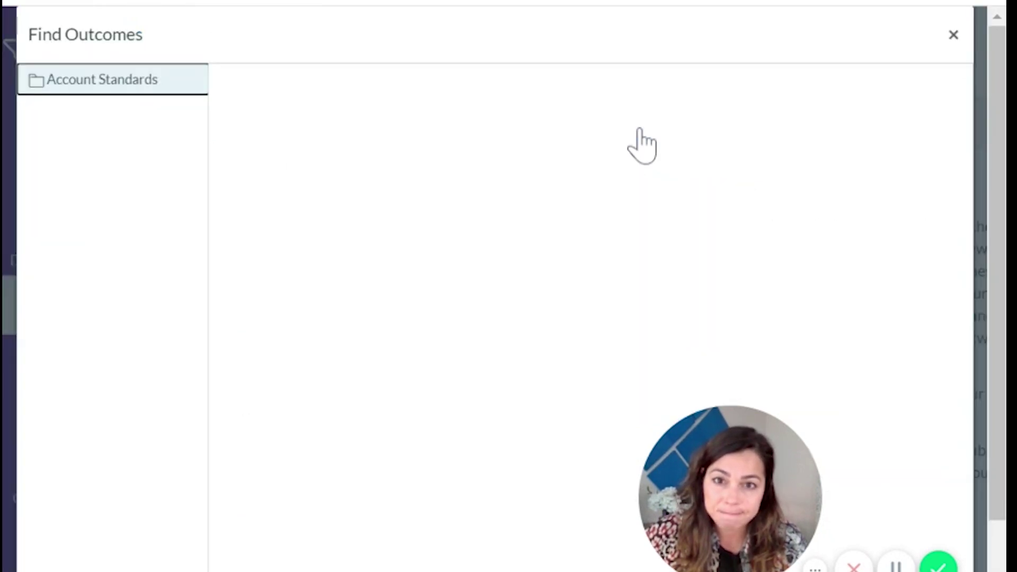
# Step: Import Social Studies (2010) from Account Standards > San Marcos CISD > Essential Knowledge
pyautogui.click(121, 89)
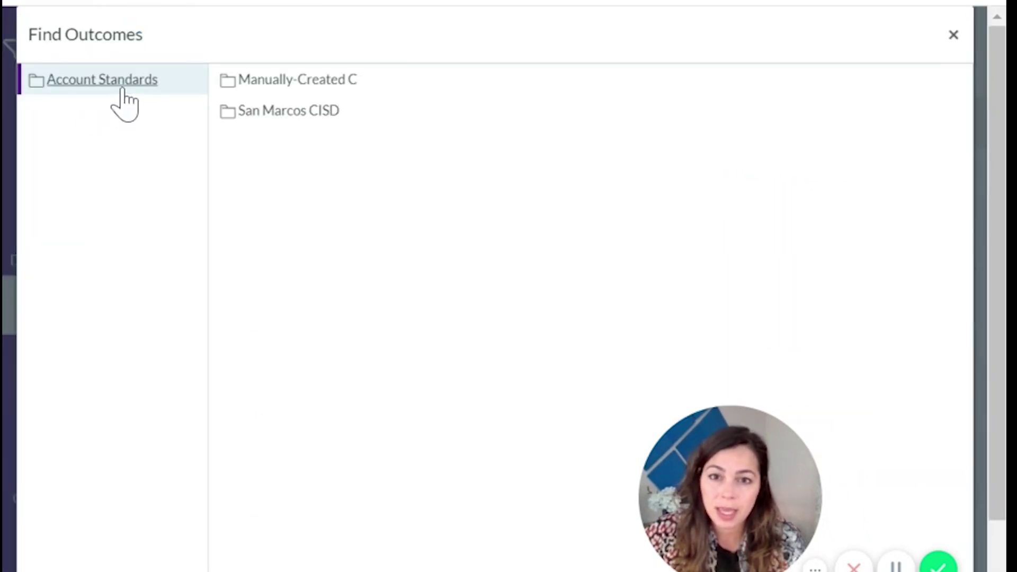
pyautogui.click(279, 111)
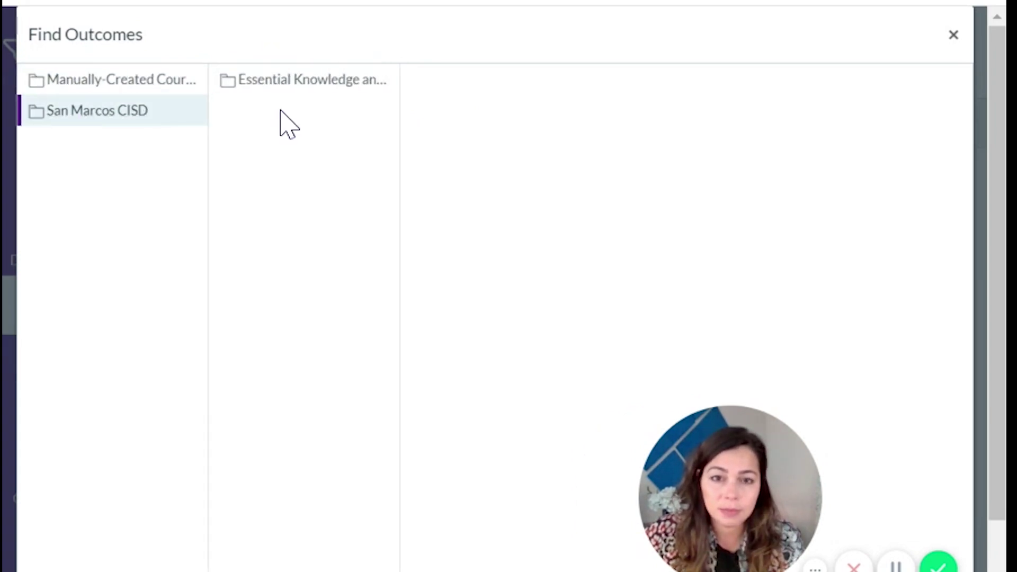
pyautogui.click(285, 93)
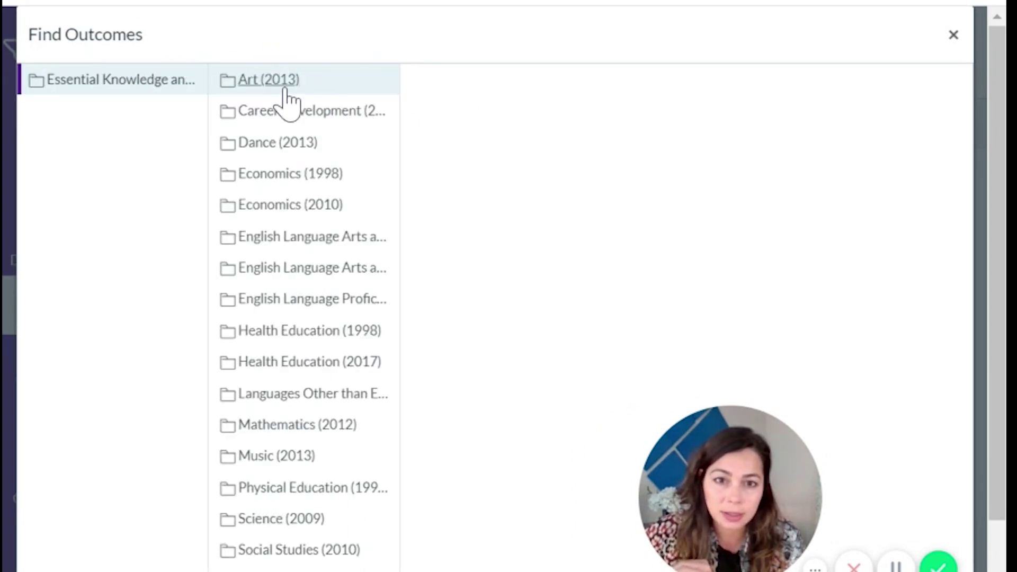
pyautogui.scroll(-2, 325, 454)
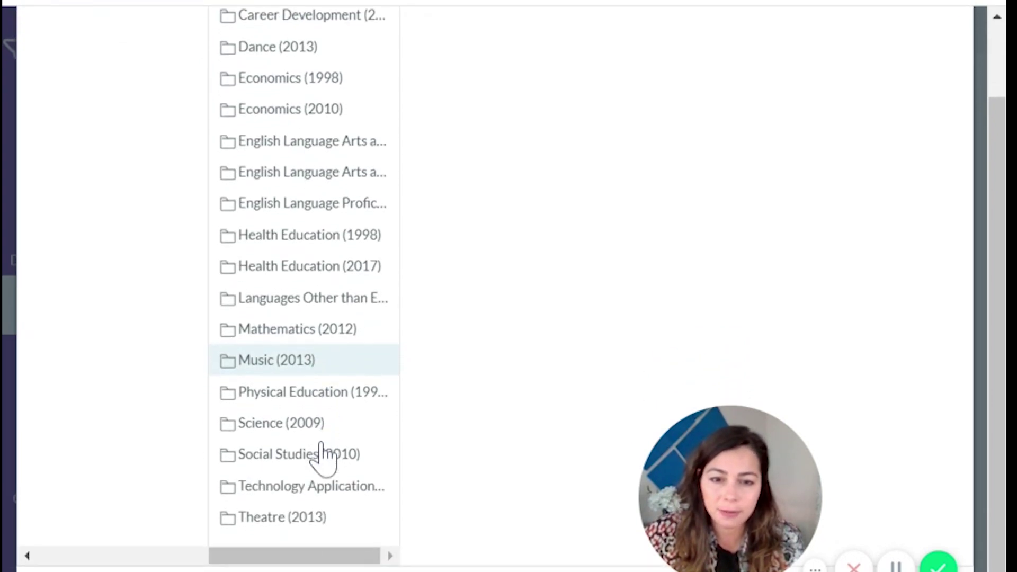
pyautogui.click(222, 452)
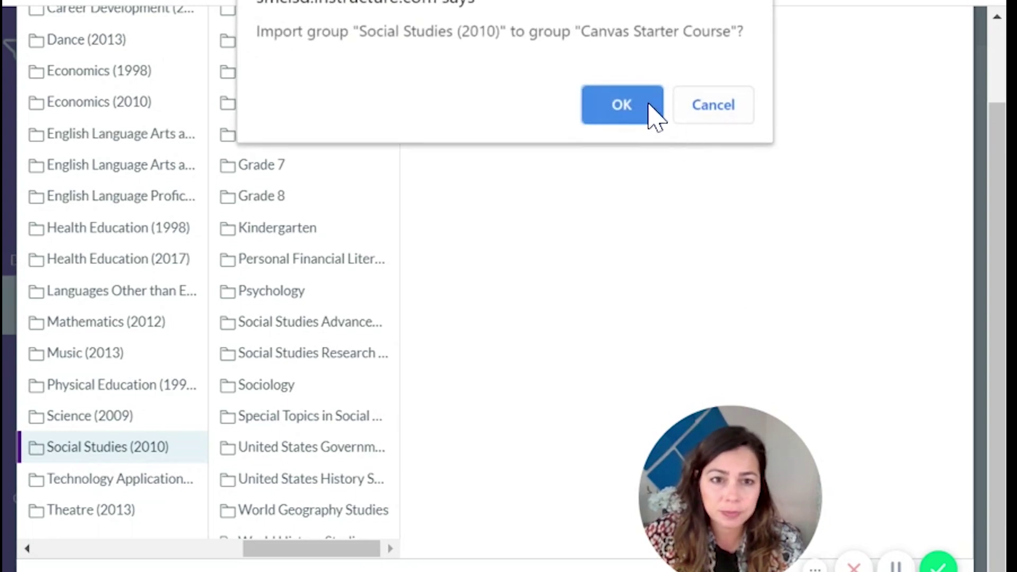
pyautogui.click(623, 106)
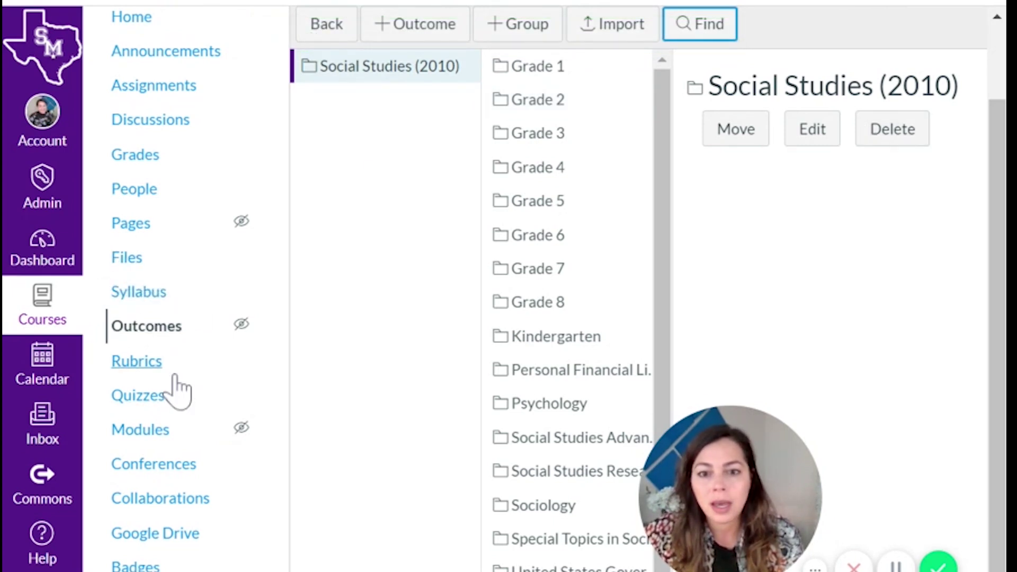
# Step: Return to the course's Quizzes list once the Social Studies import finishes
pyautogui.click(147, 401)
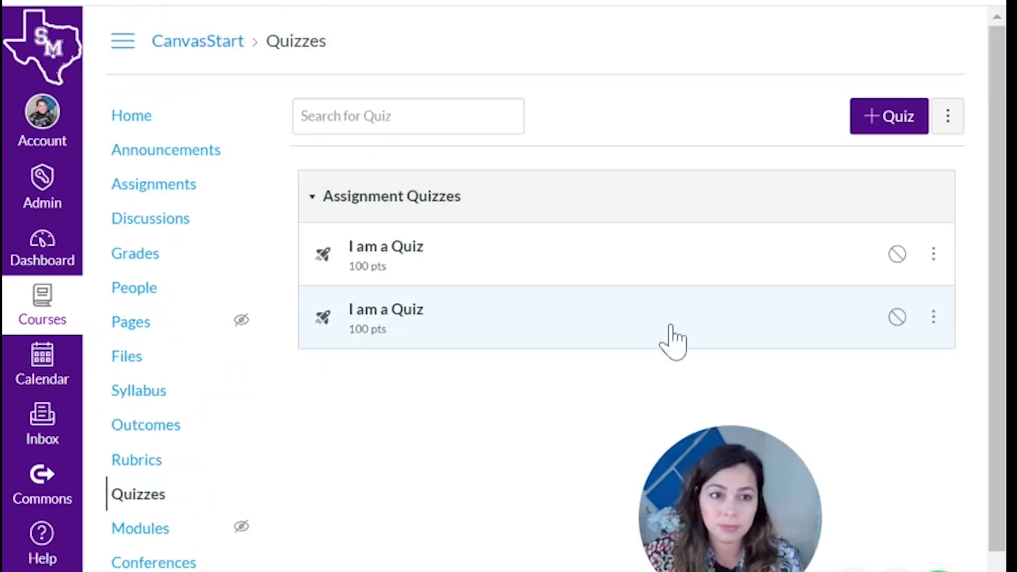
# Step: Open I am a Quiz, check its Outcomes (0) list, and bring up the question types
pyautogui.click(383, 312)
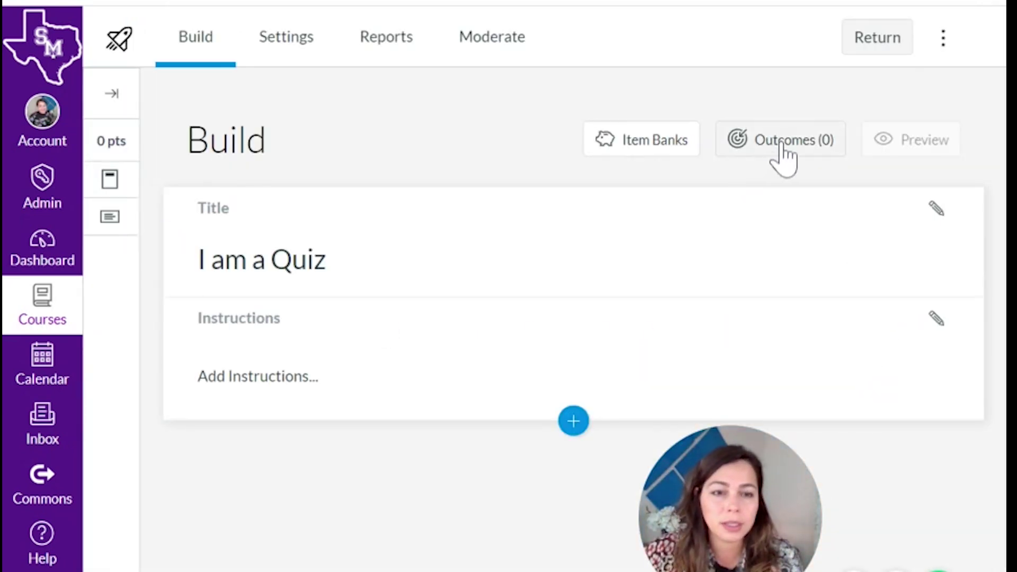
pyautogui.click(782, 145)
pyautogui.scroll(-3, 519, 424)
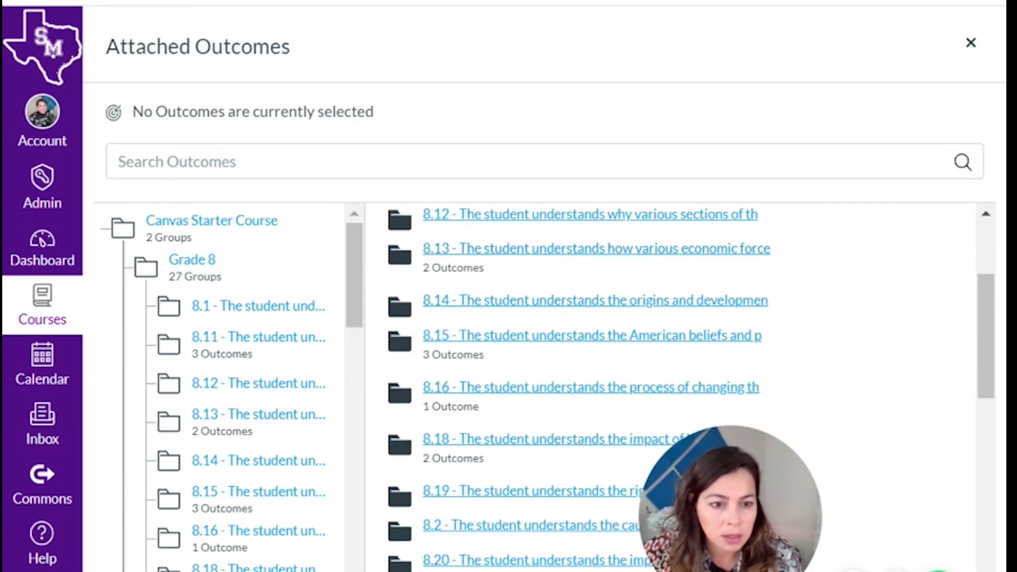
pyautogui.press('Escape')
pyautogui.scroll(-1, 564, 429)
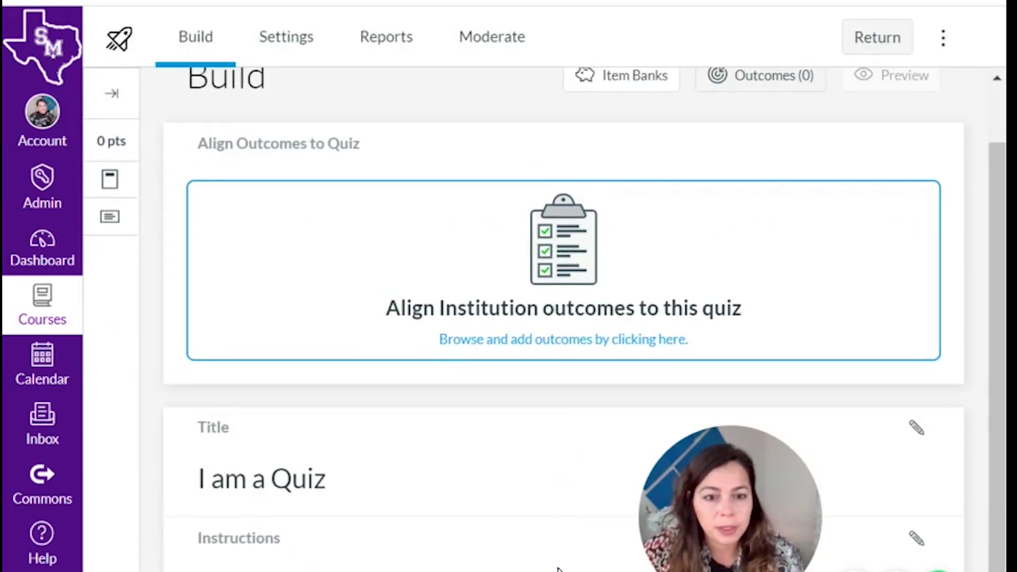
pyautogui.click(374, 223)
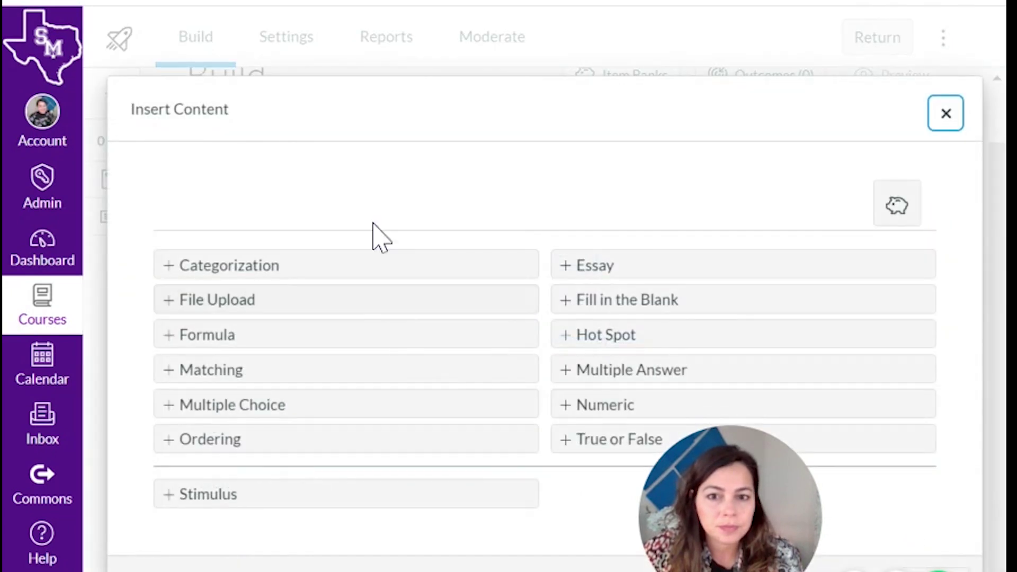
# Step: Insert a Matching question as item 1 and expand its Align to Outcomes section
pyautogui.click(307, 375)
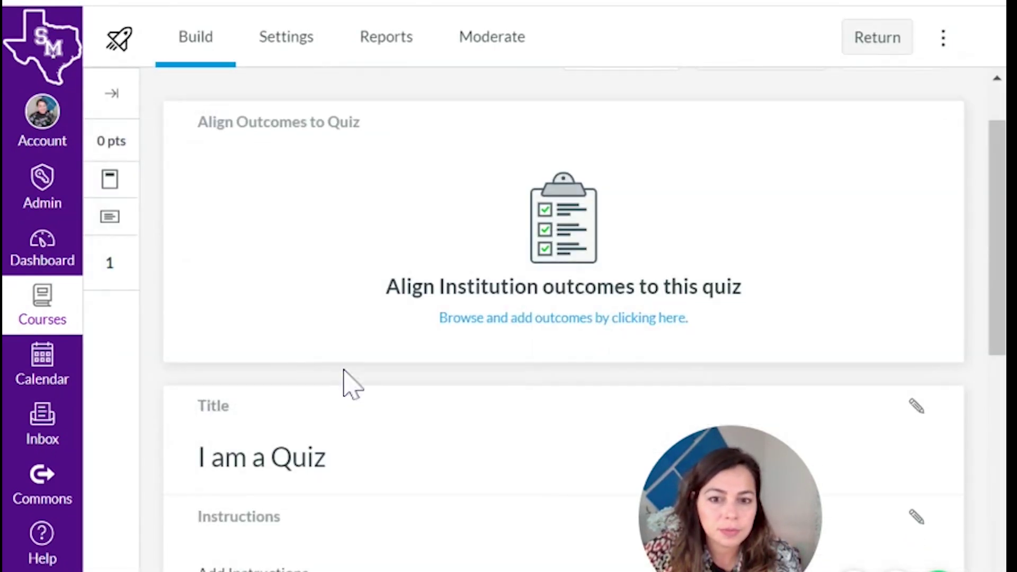
pyautogui.scroll(-10, 514, 348)
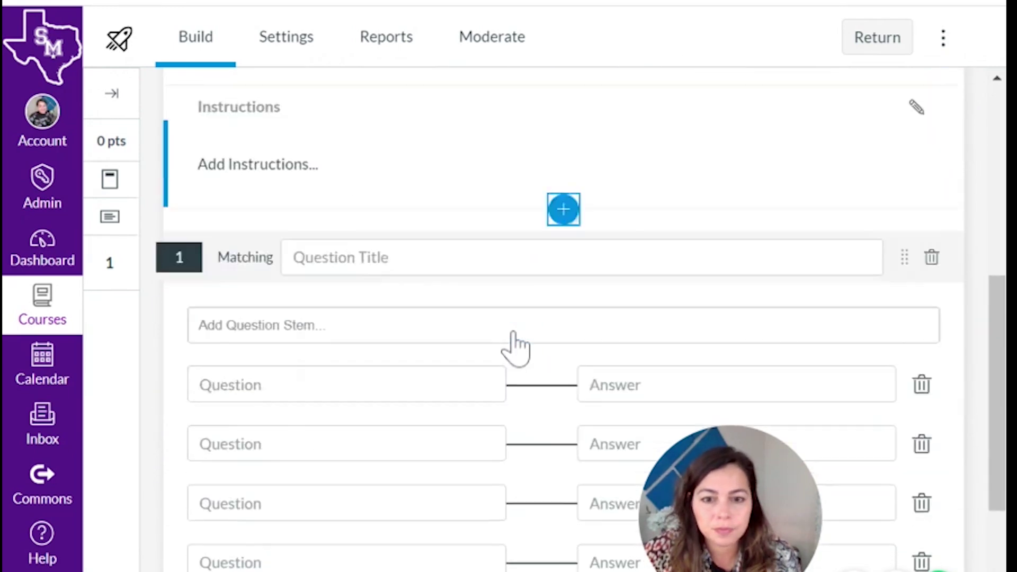
pyautogui.scroll(-4, 514, 347)
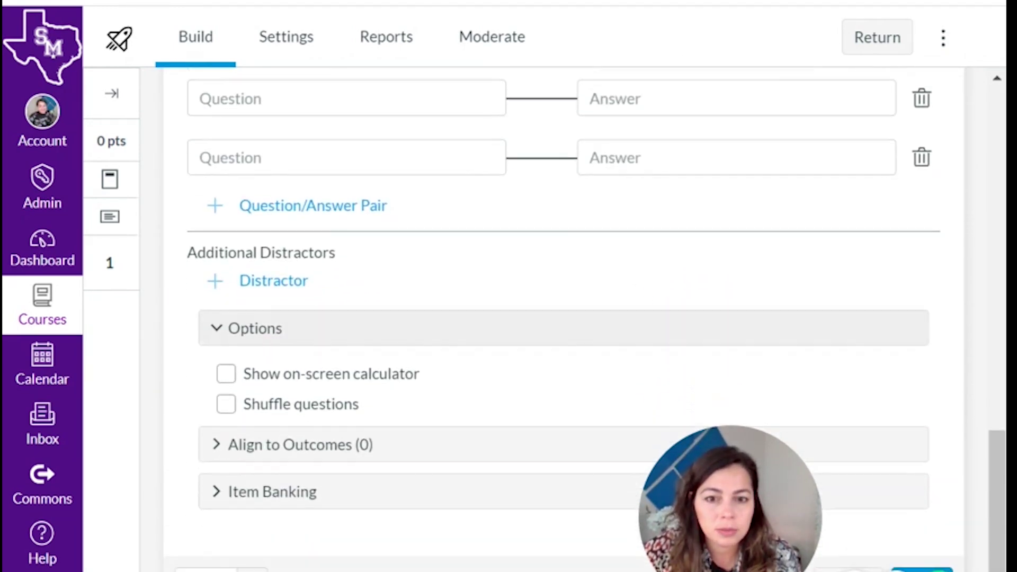
pyautogui.click(221, 455)
pyautogui.scroll(-3, 222, 459)
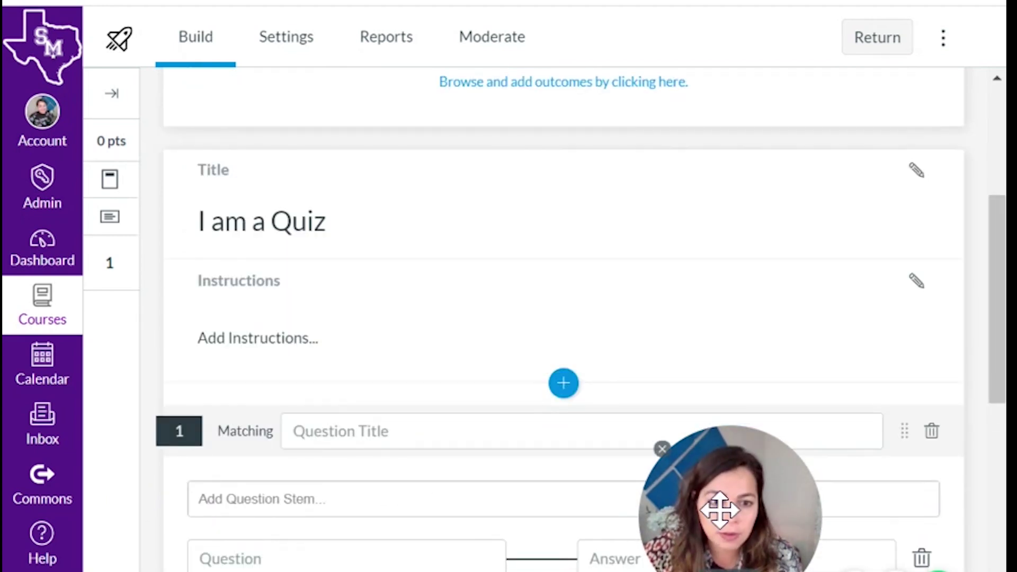
pyautogui.moveTo(715, 504); pyautogui.dragTo(386, 259)
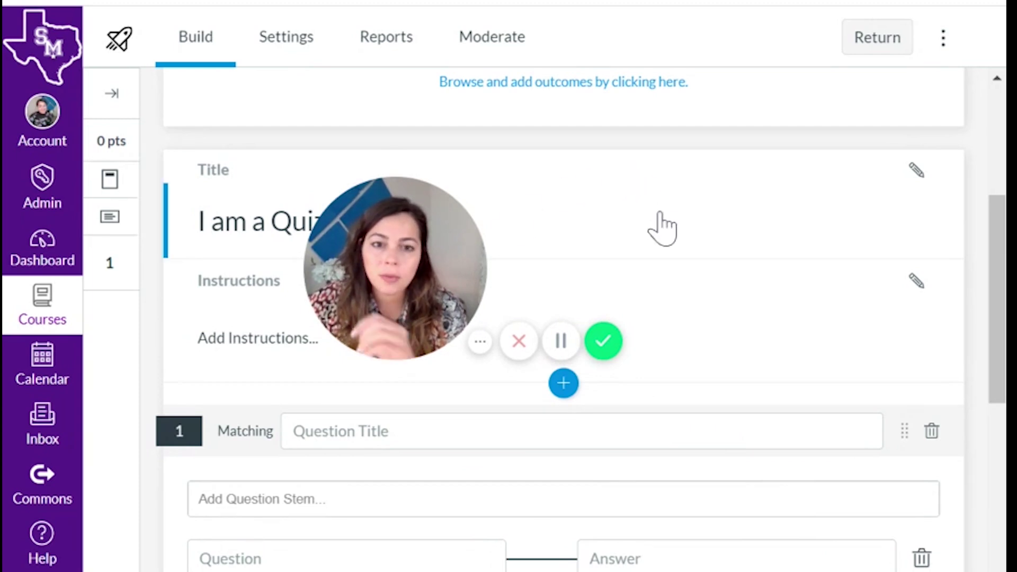